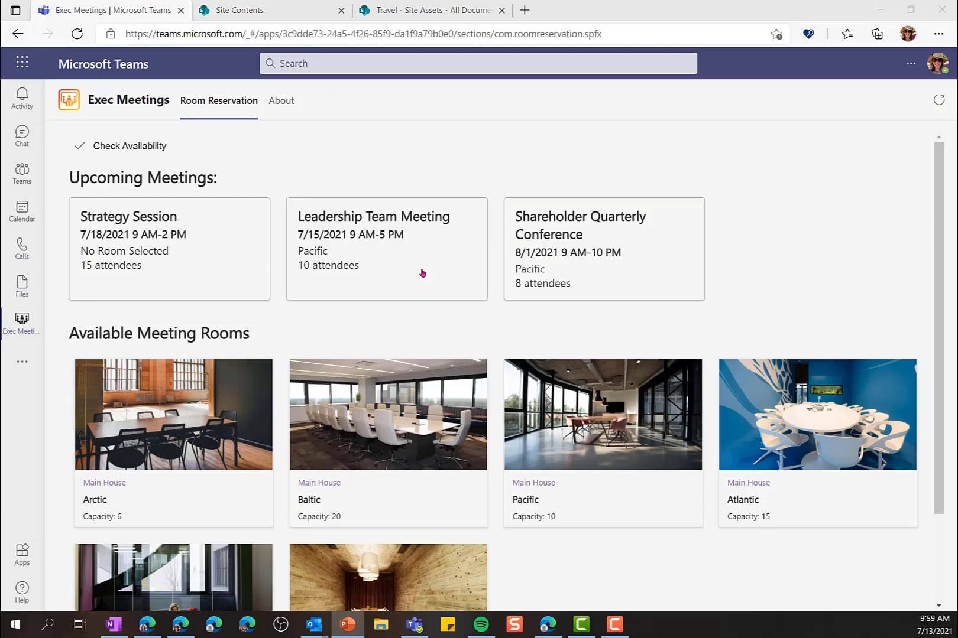
# Open the Leadership Team Meeting's Pacific room details
pyautogui.click(399, 269)
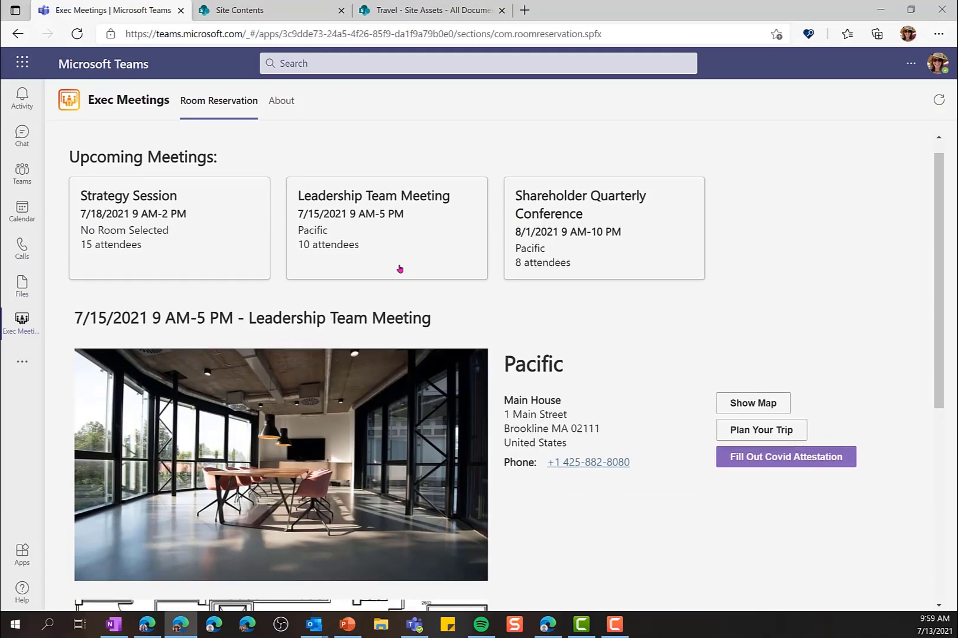
pyautogui.scroll(-2, 399, 269)
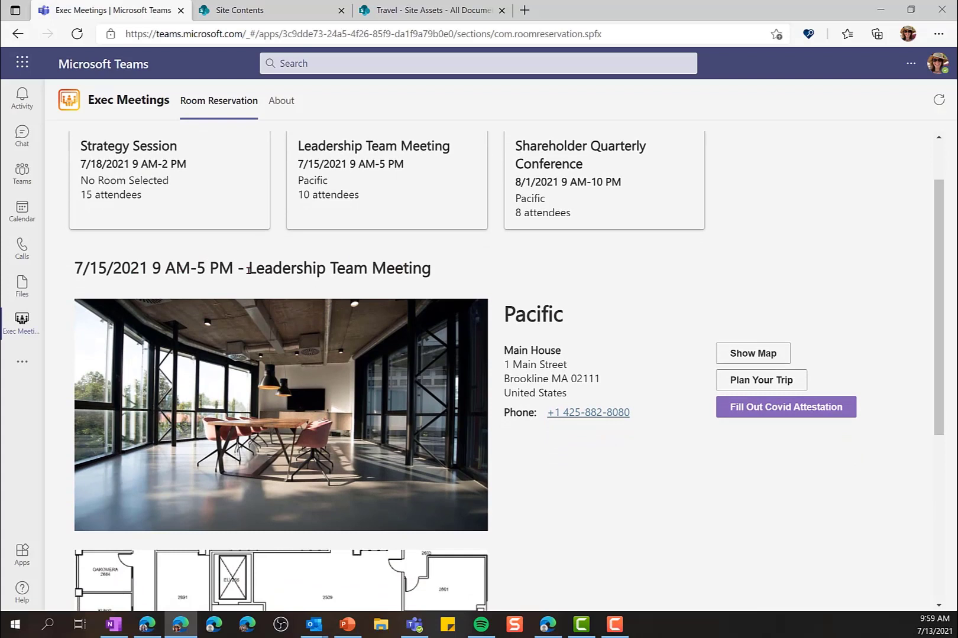
pyautogui.moveTo(248, 269); pyautogui.dragTo(431, 269)
pyautogui.click(519, 297)
pyautogui.scroll(-2, 540, 300)
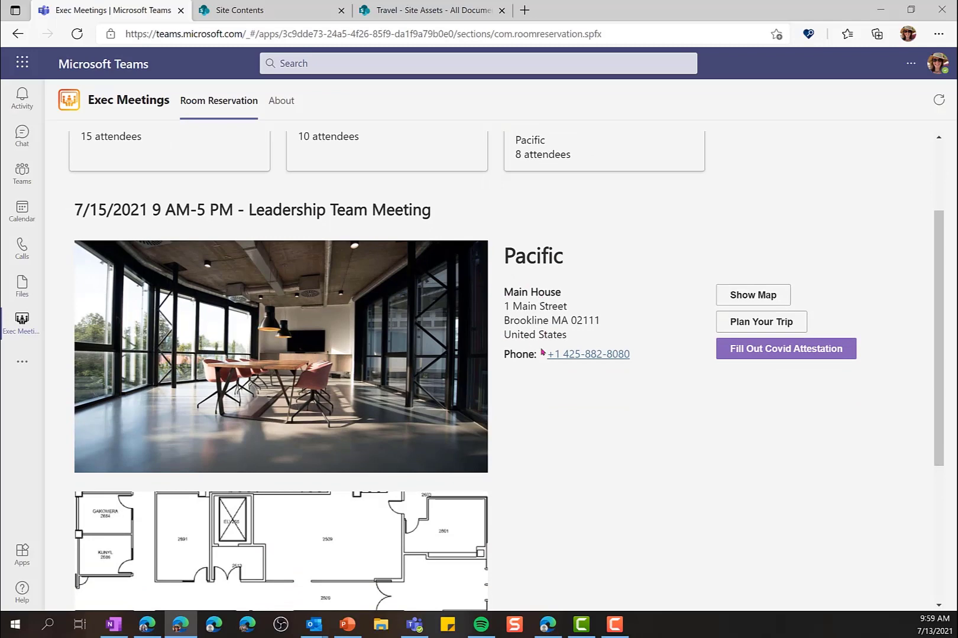
# Get Bing Maps directions to the Pacific room's building, then return to Exec Meetings
pyautogui.click(732, 299)
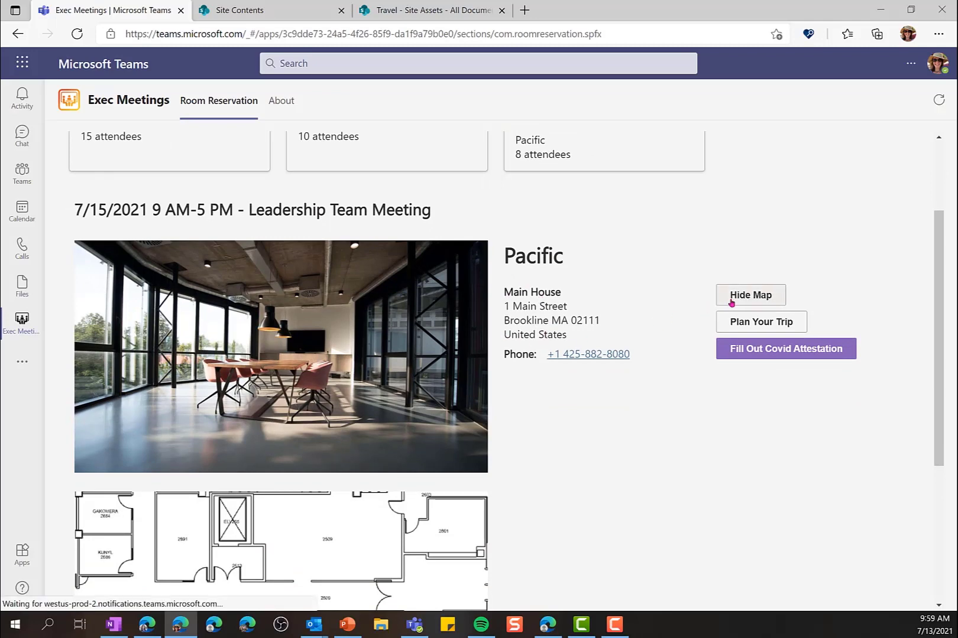
pyautogui.click(734, 320)
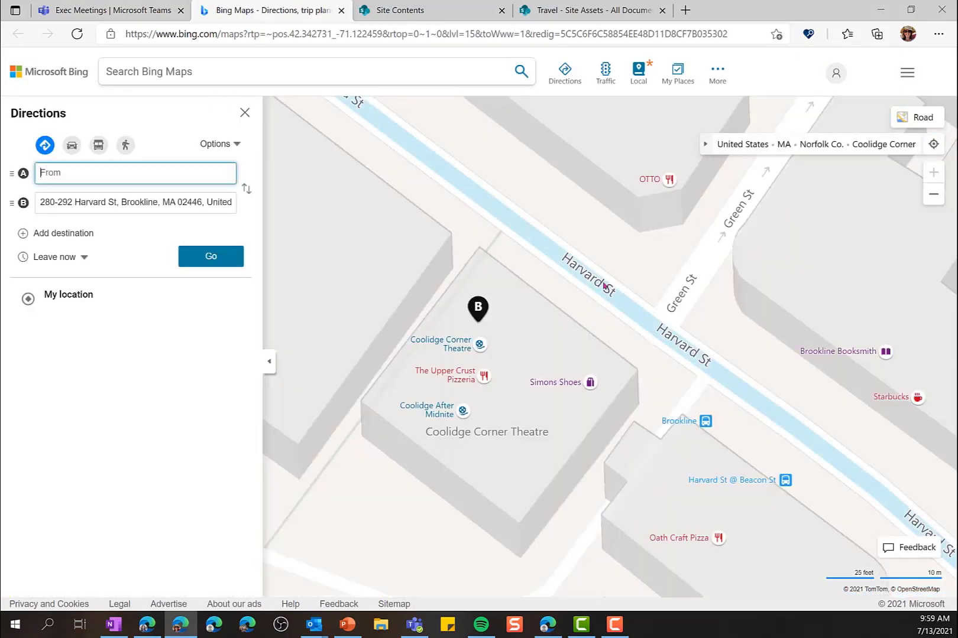
pyautogui.click(113, 10)
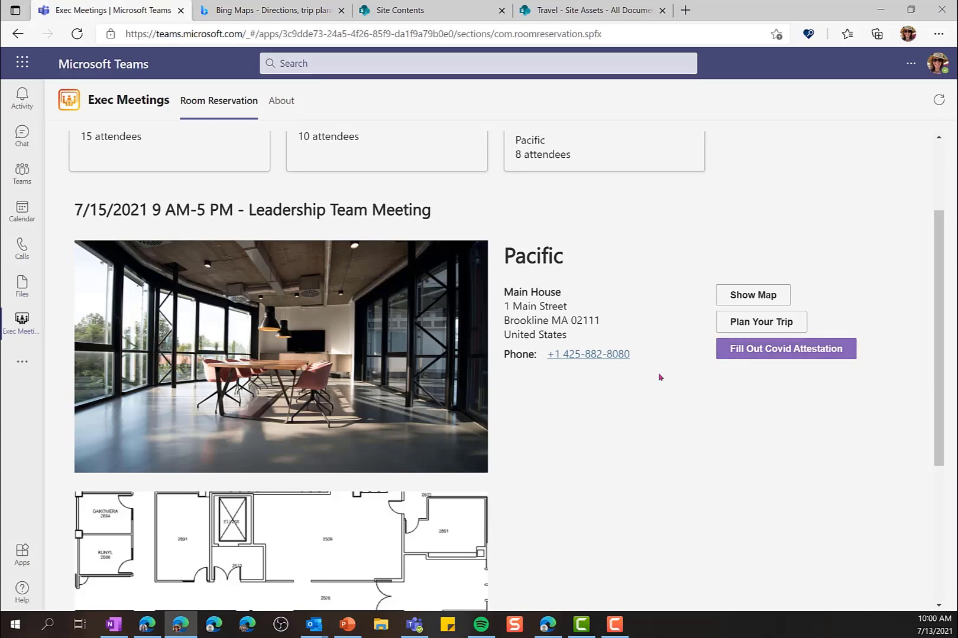
pyautogui.scroll(-2, 659, 376)
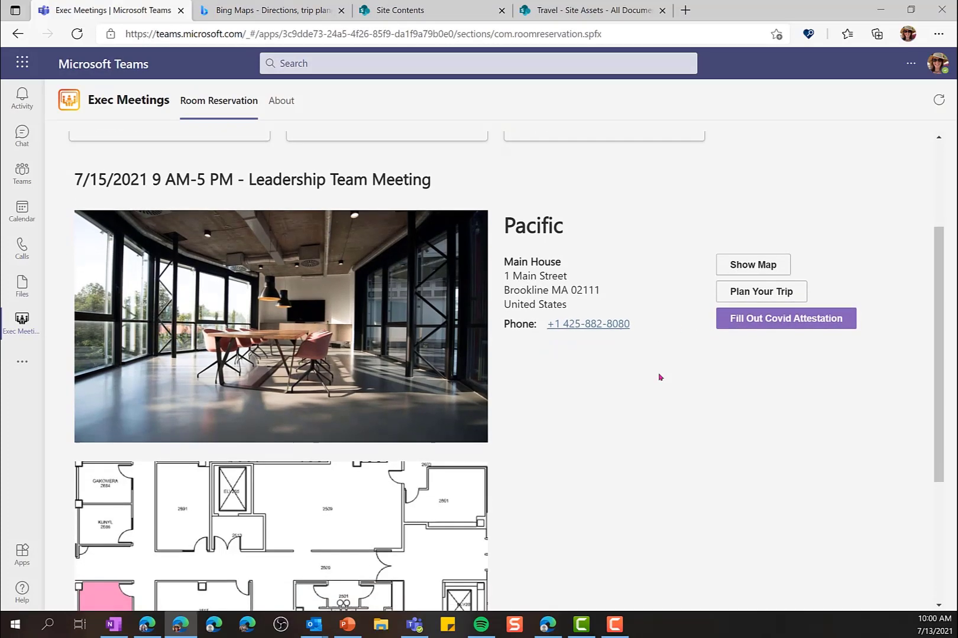
pyautogui.scroll(-3, 659, 376)
pyautogui.scroll(-2, 659, 377)
pyautogui.scroll(-2, 659, 377)
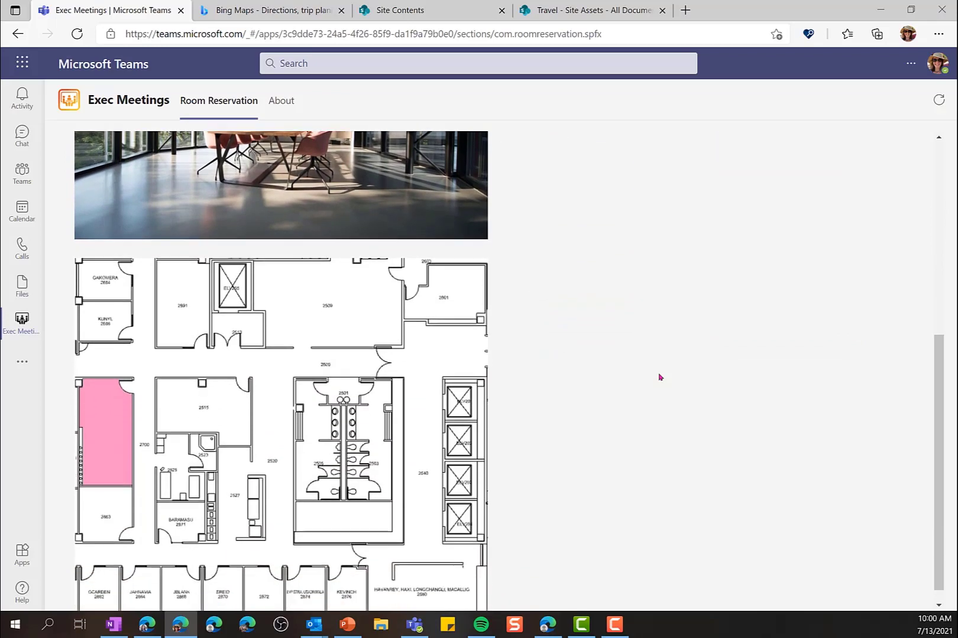
pyautogui.scroll(-1, 659, 376)
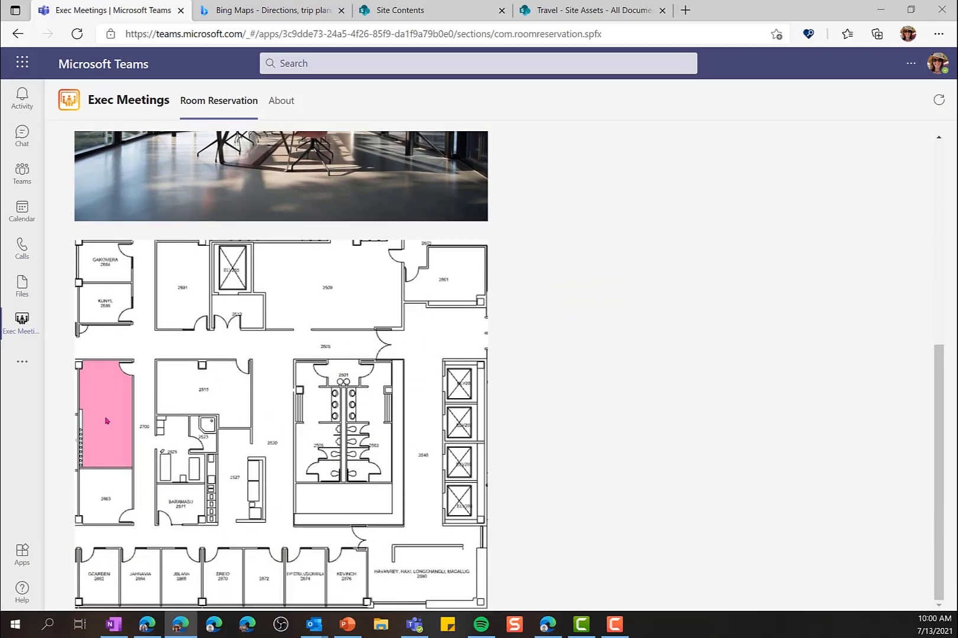
pyautogui.scroll(4, 107, 422)
pyautogui.scroll(4, 106, 421)
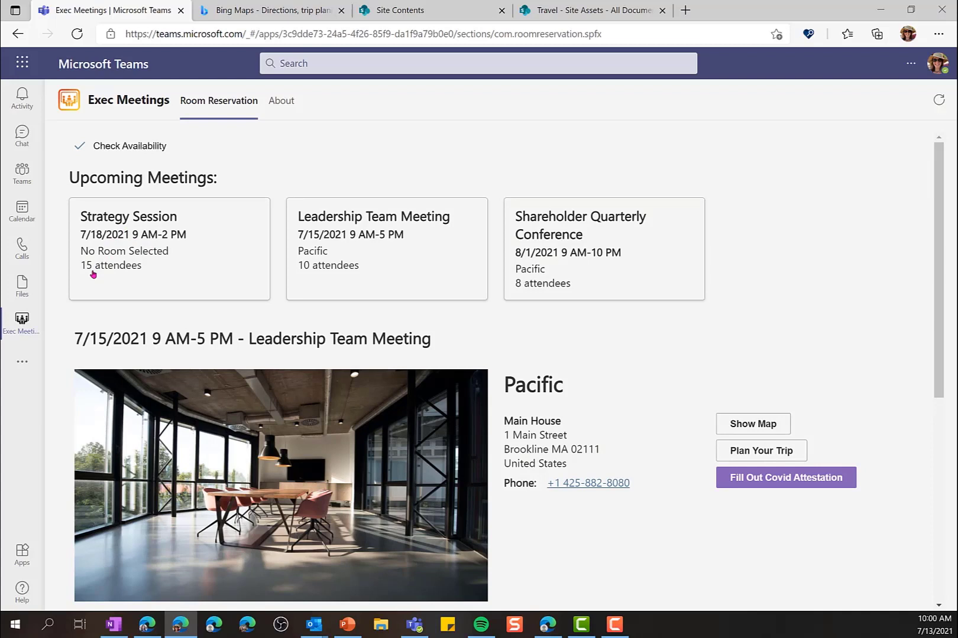
# List the Strategy Session's available rooms and view the Baltic room's details
pyautogui.click(187, 278)
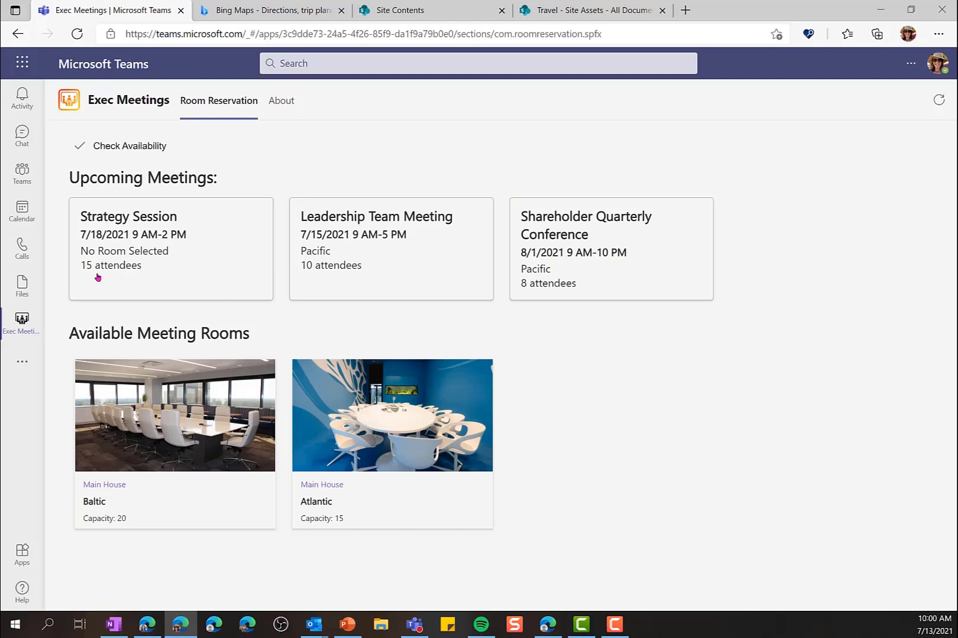
pyautogui.click(124, 506)
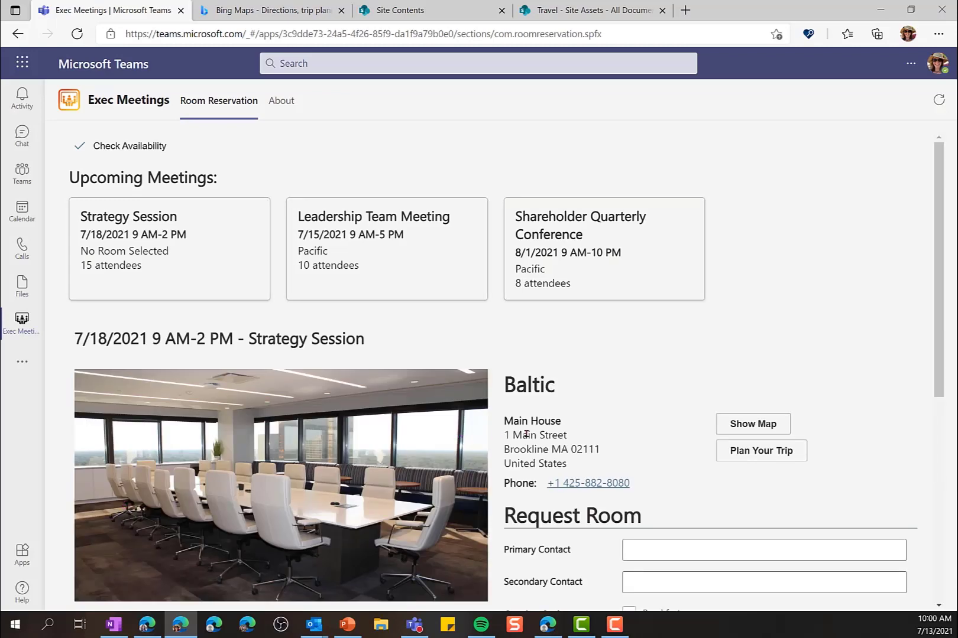
pyautogui.scroll(-2, 531, 444)
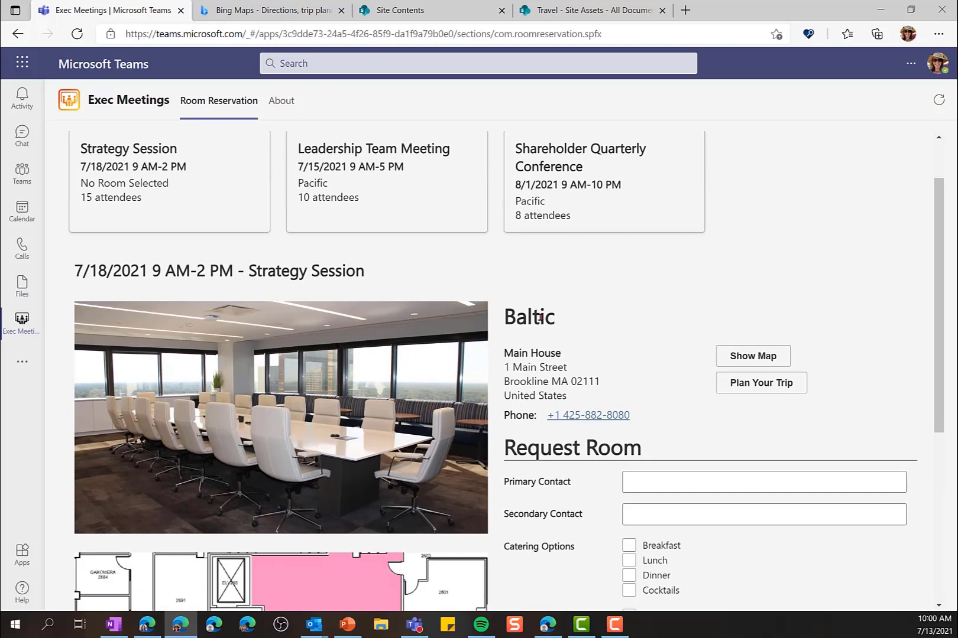
pyautogui.scroll(-2, 540, 367)
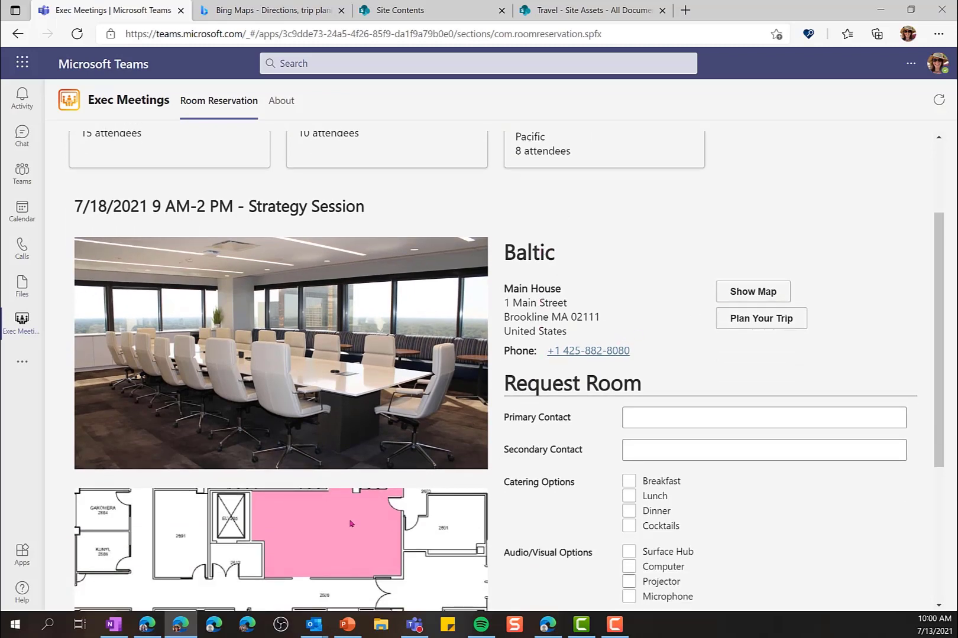
pyautogui.scroll(-3, 487, 473)
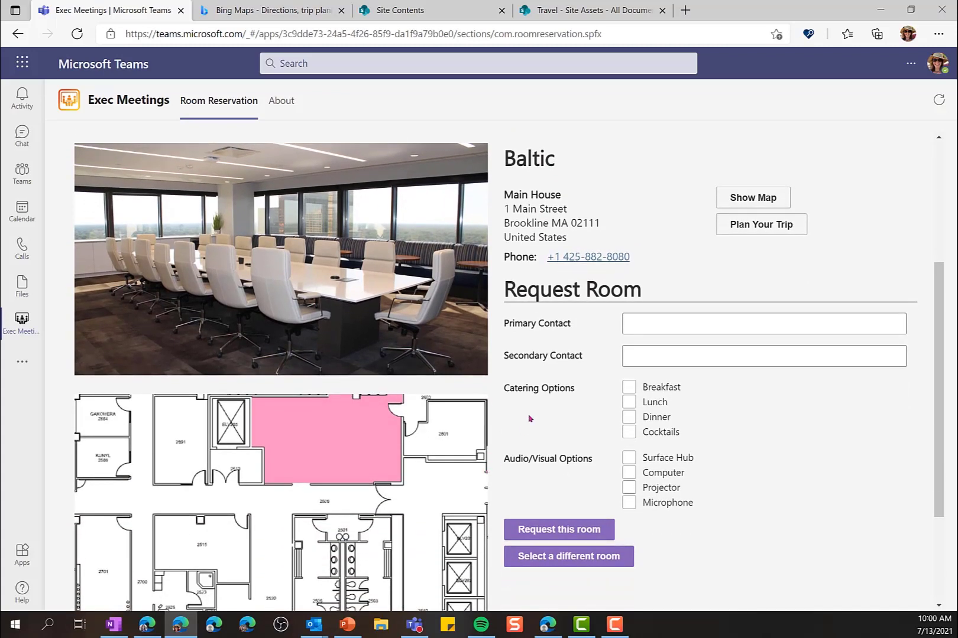
pyautogui.scroll(-1, 529, 418)
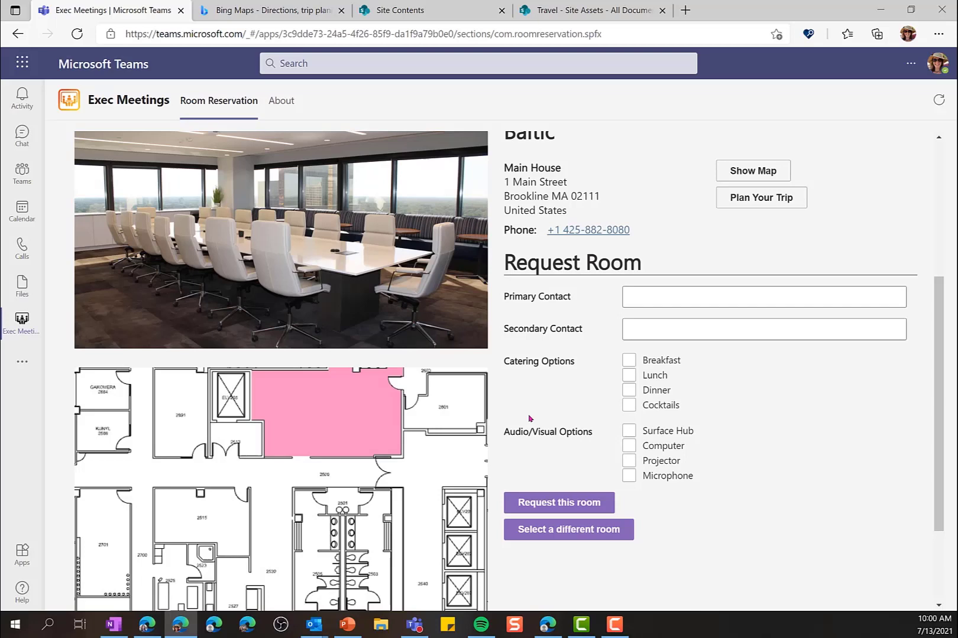
# Switch to the Atlantic room and enter the primary and secondary contacts
pyautogui.click(559, 532)
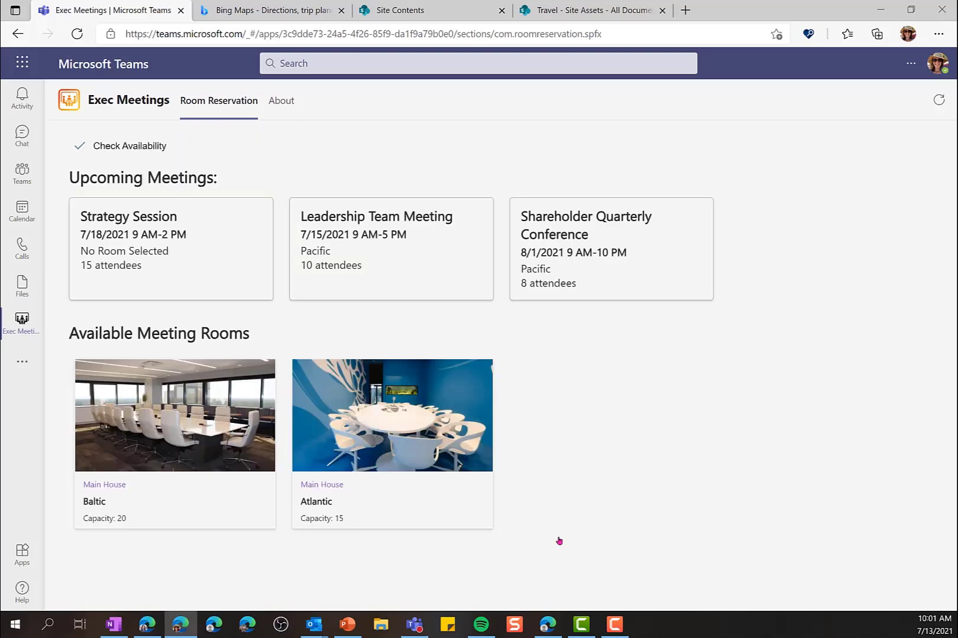
pyautogui.click(399, 497)
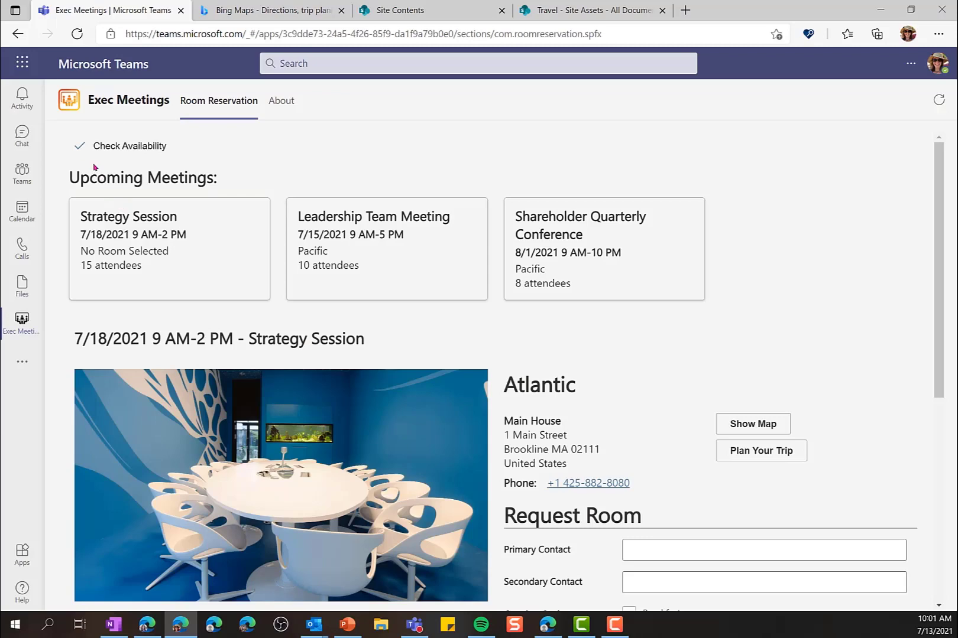
pyautogui.scroll(-2, 182, 277)
pyautogui.scroll(-5, 182, 277)
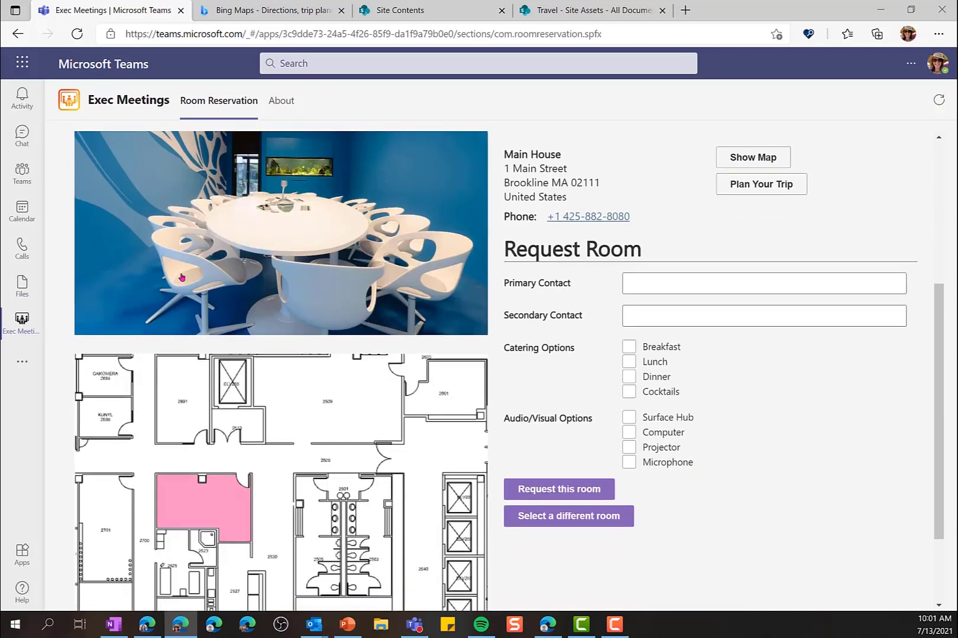
pyautogui.click(659, 284)
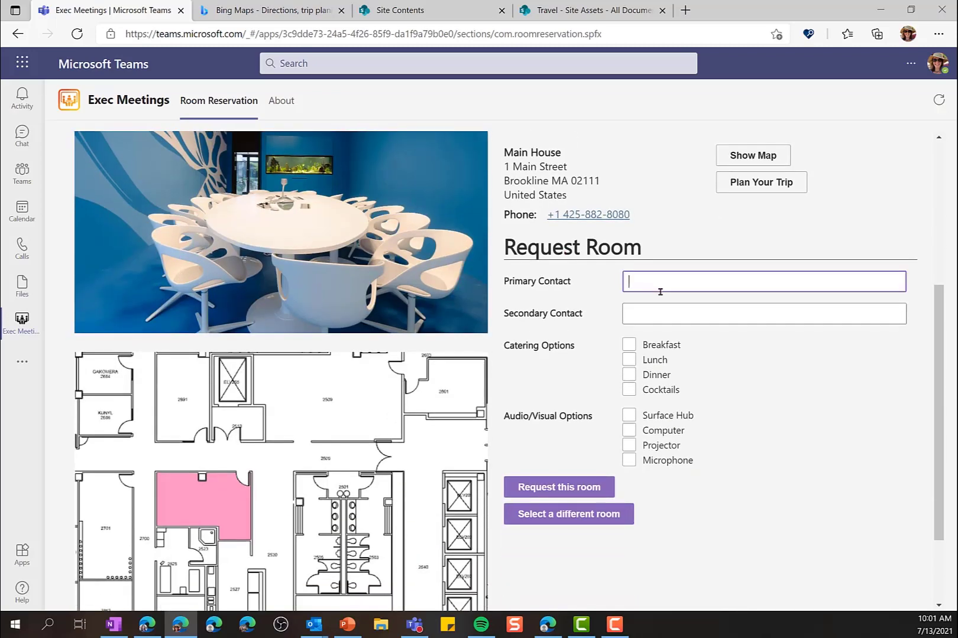
pyautogui.click(651, 311)
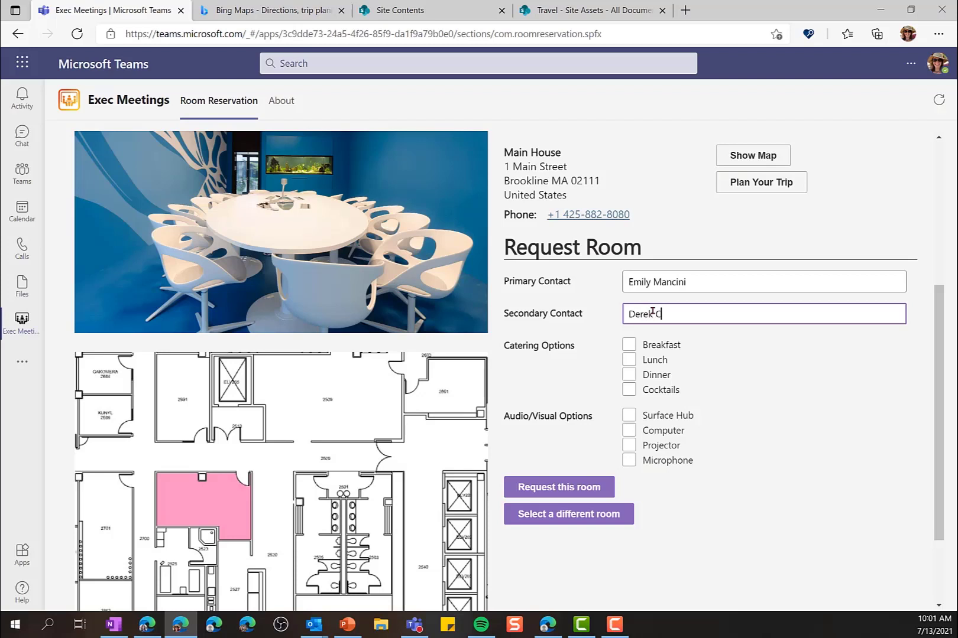
# Request lunch, cocktails and a projector, and submit the Atlantic room request
pyautogui.click(628, 360)
pyautogui.click(628, 390)
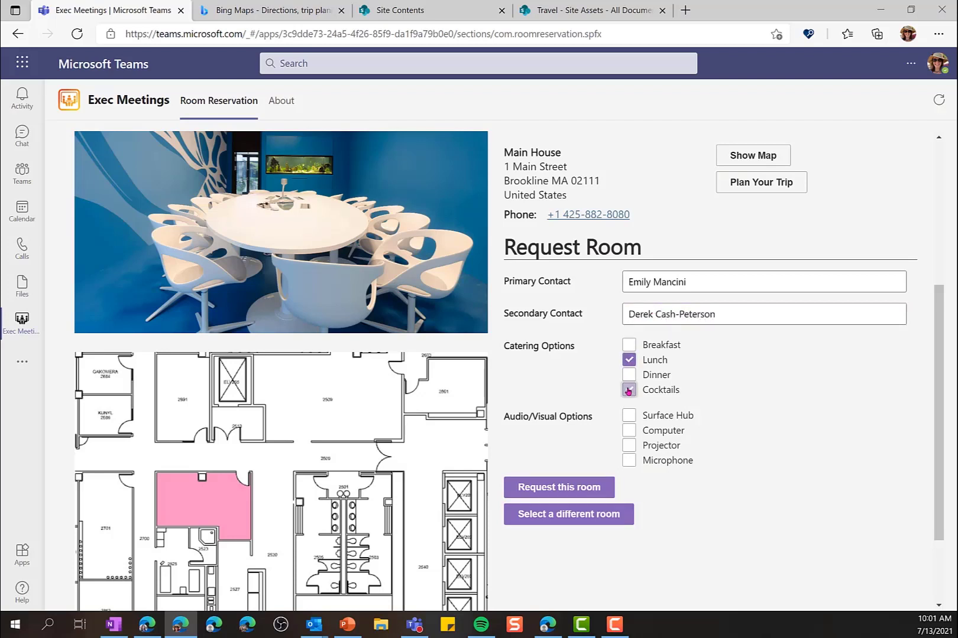
pyautogui.click(629, 445)
pyautogui.click(543, 489)
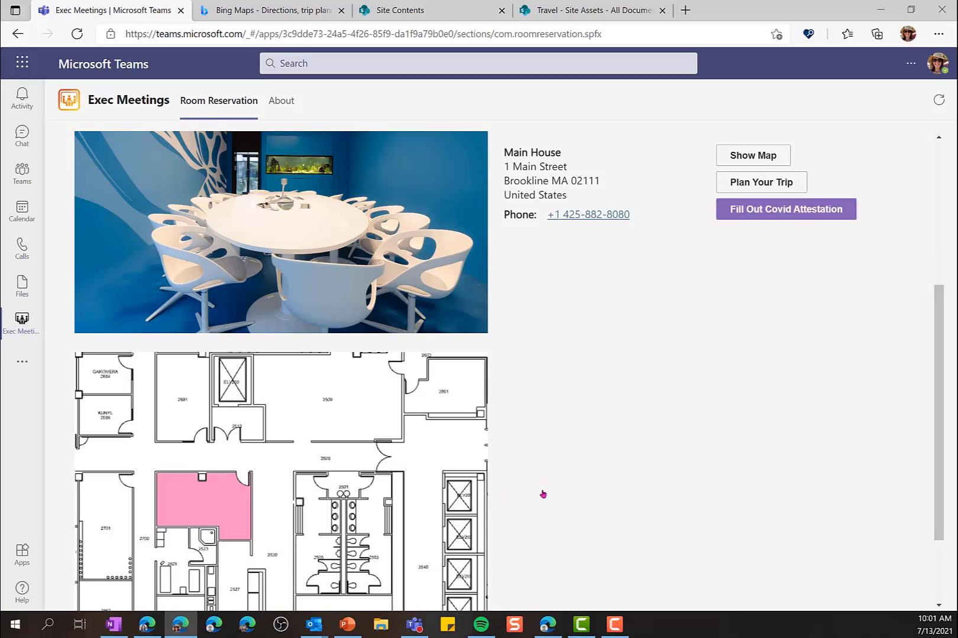
pyautogui.scroll(5, 544, 495)
pyautogui.scroll(5, 543, 494)
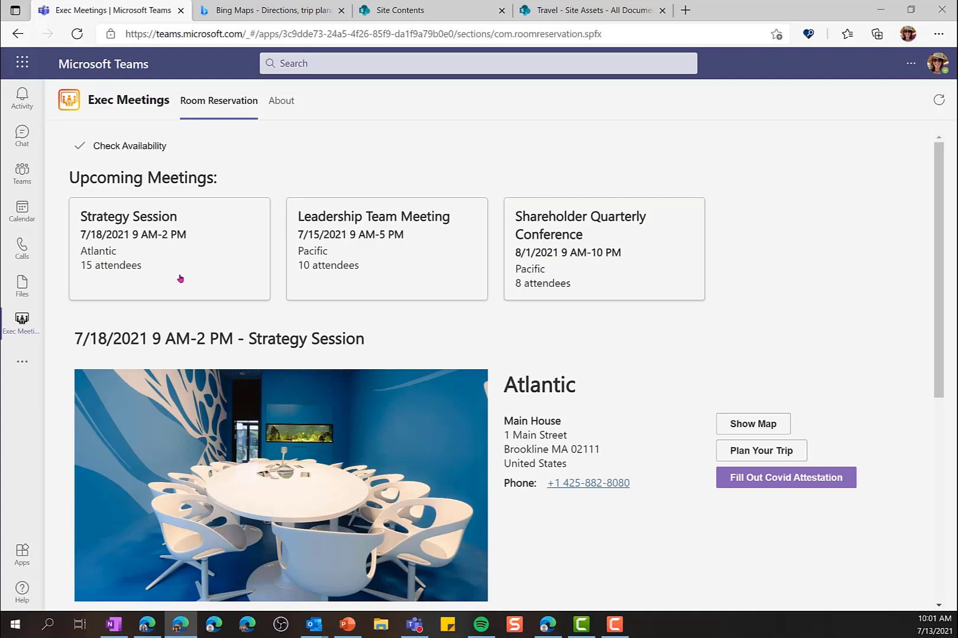
# Check room availability for 6 participants and open the Southern room's details
pyautogui.click(134, 153)
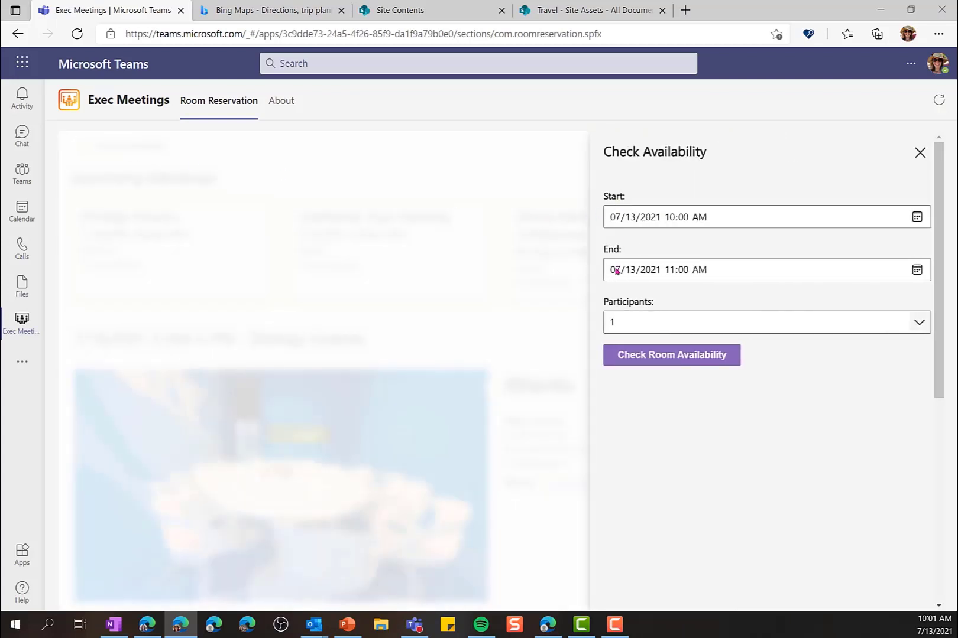
pyautogui.click(615, 322)
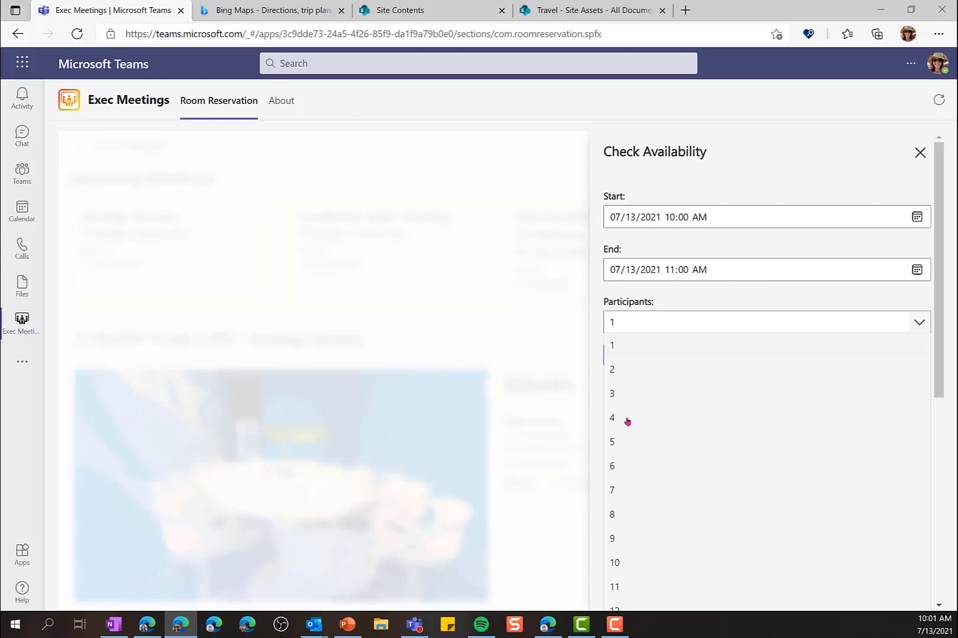
pyautogui.click(620, 468)
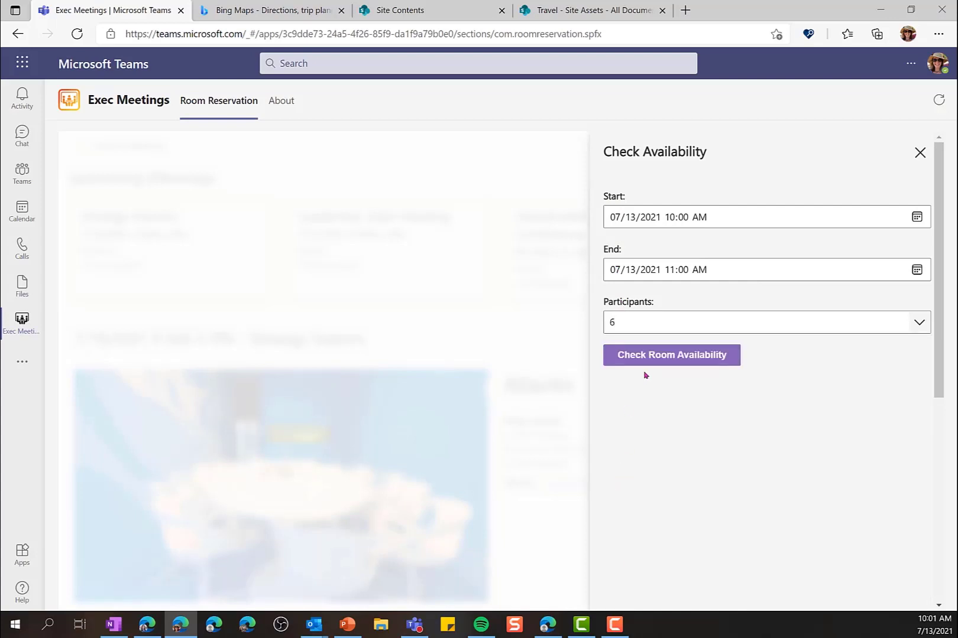
pyautogui.click(650, 359)
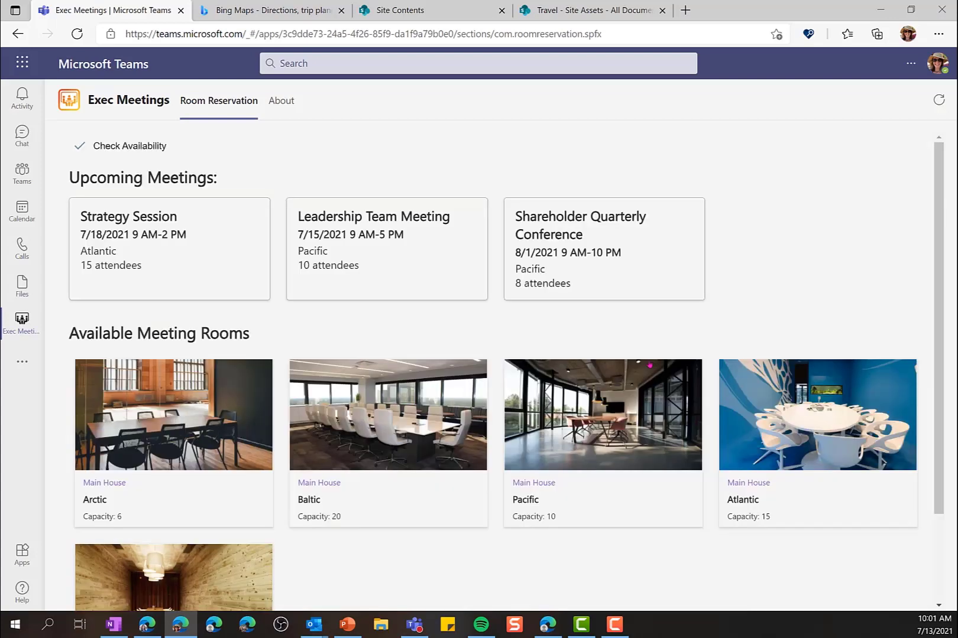
pyautogui.scroll(-2, 650, 365)
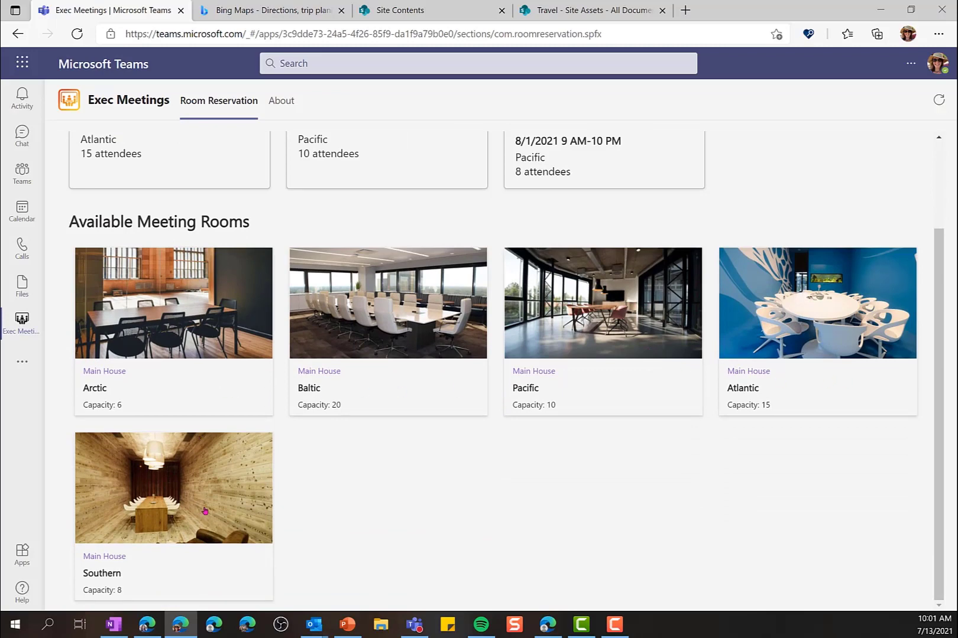
pyautogui.click(205, 511)
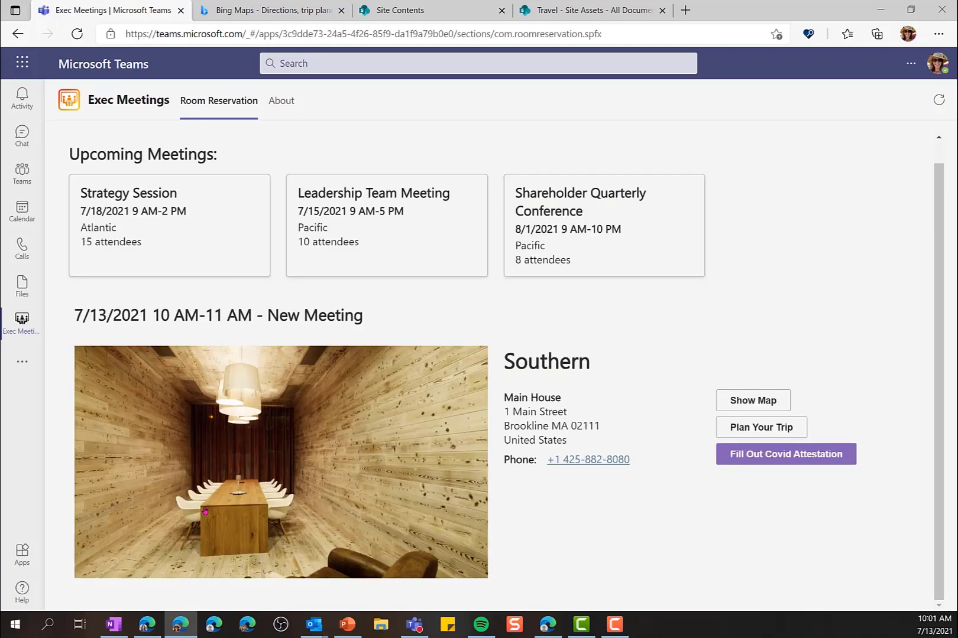
pyautogui.scroll(-1, 205, 511)
pyautogui.scroll(-1, 204, 511)
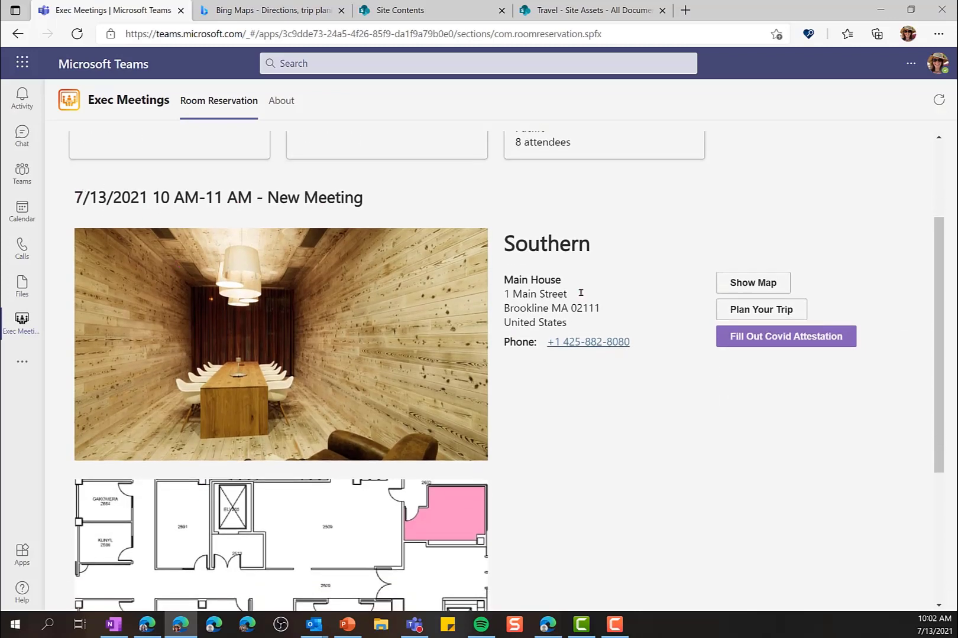
pyautogui.scroll(-3, 635, 388)
pyautogui.scroll(-2, 635, 388)
pyautogui.scroll(-1, 634, 388)
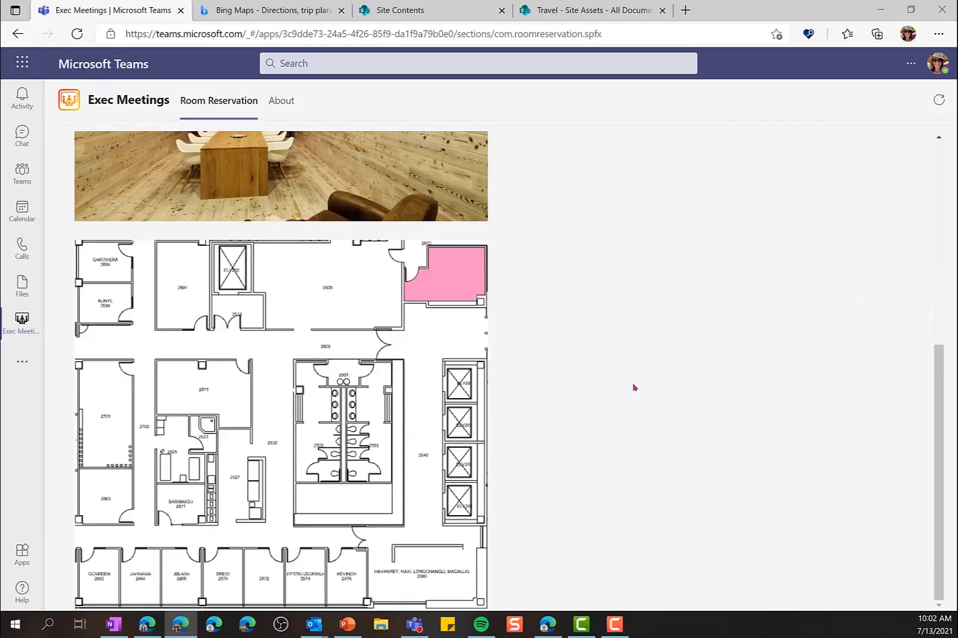
pyautogui.scroll(1, 634, 388)
pyautogui.scroll(3, 634, 388)
pyautogui.scroll(1, 634, 388)
pyautogui.scroll(2, 635, 387)
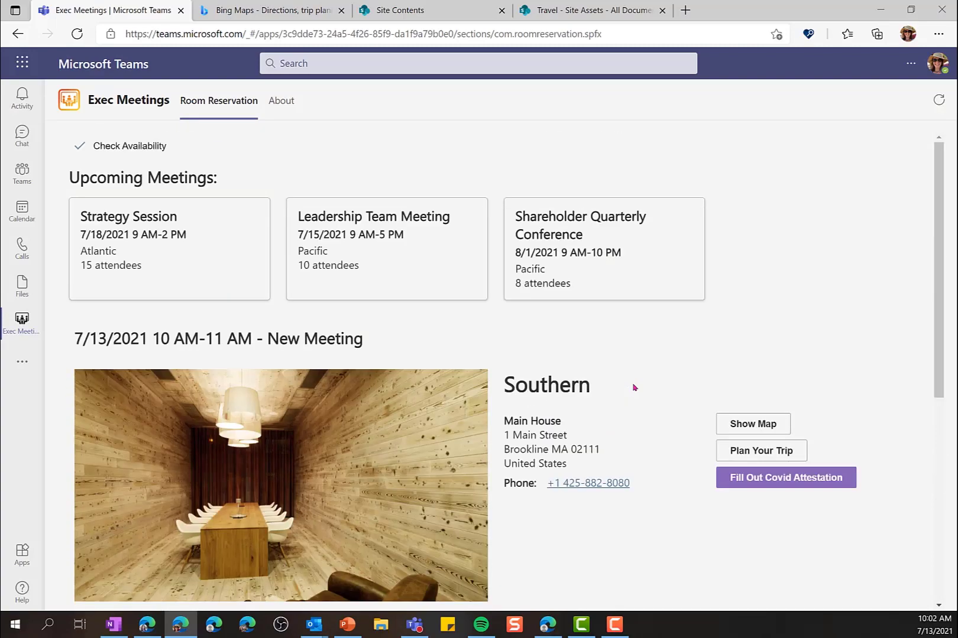